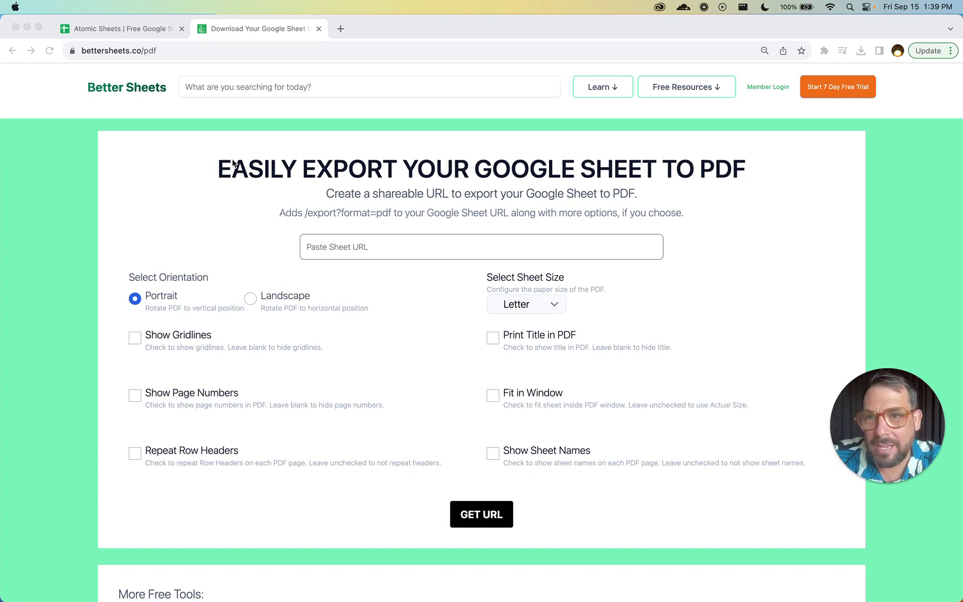
Leave the Better Sheets export page and switch to the Atomic Sheets spreadsheet tab.
left_click(151, 52)
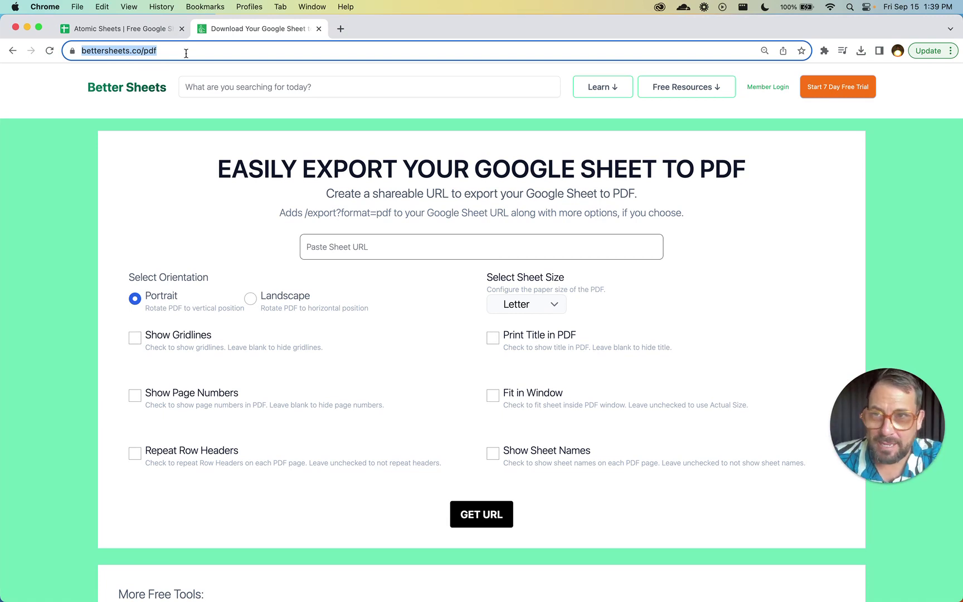
left_click(150, 30)
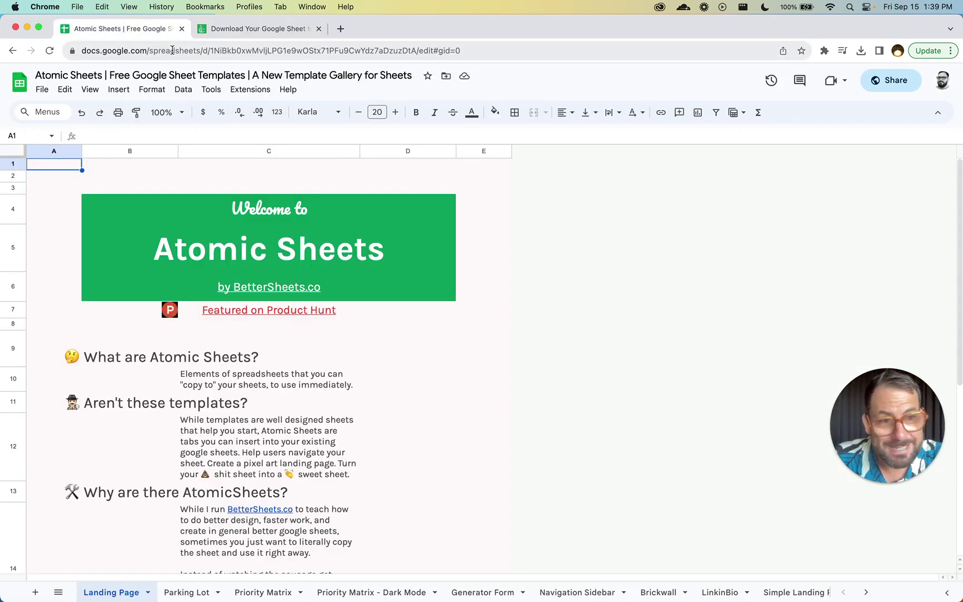
Copy the Atomic Sheets spreadsheet URL, check the still-empty export page, and return to the sheet.
left_click(173, 50)
key("super+c")
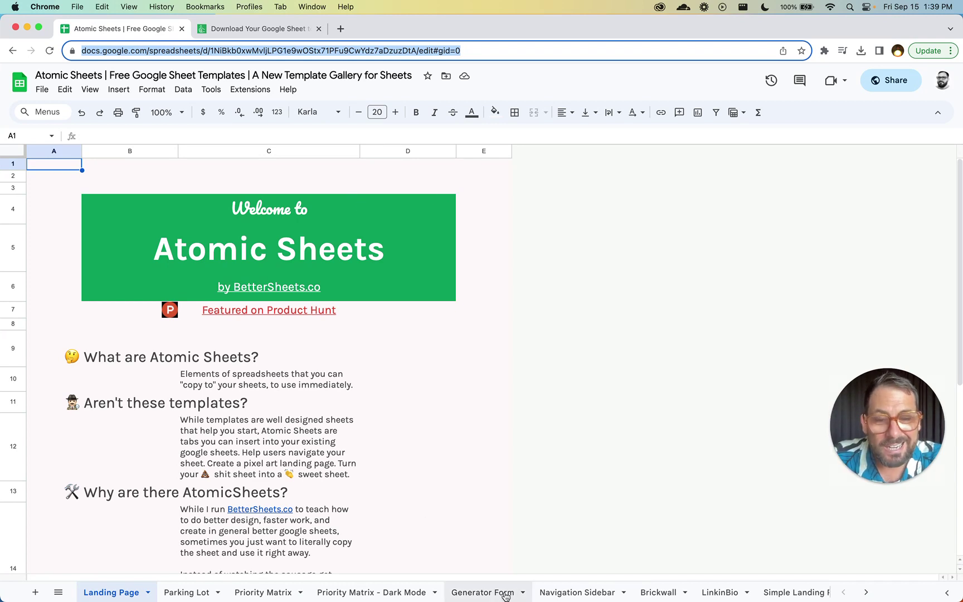
scroll(505, 595, "right", 3)
scroll(506, 595, "right", 3)
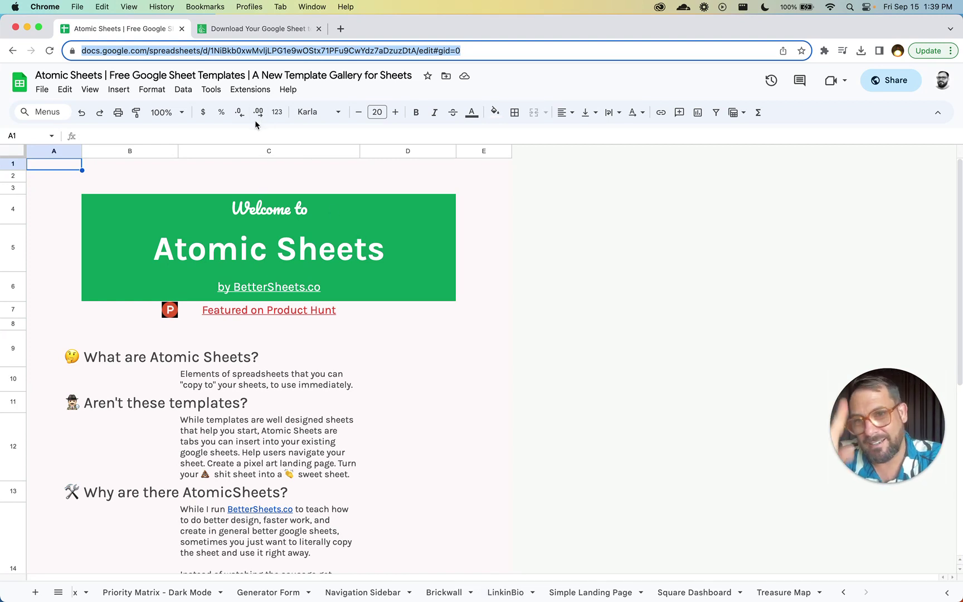
left_click(241, 31)
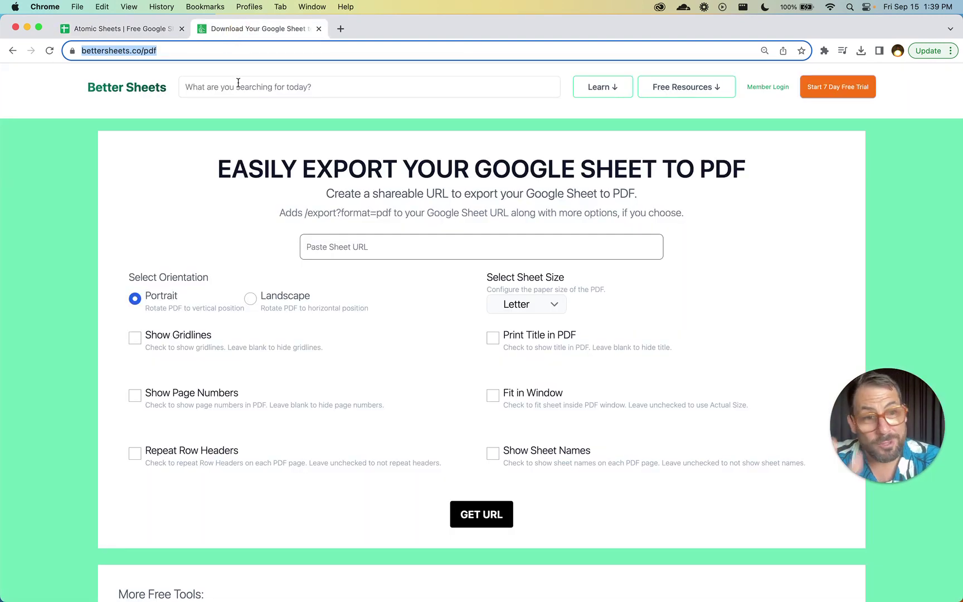
left_click(114, 28)
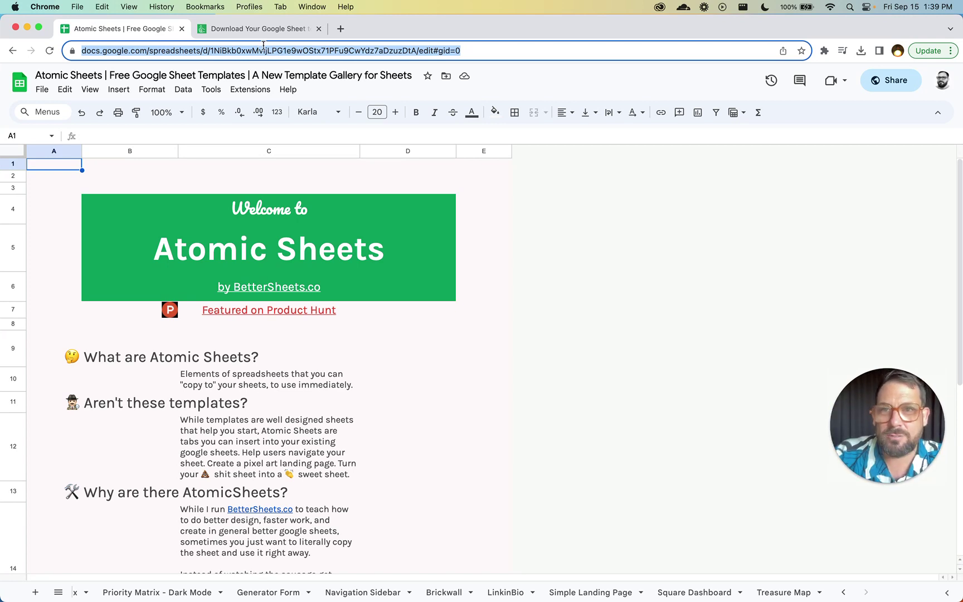
Paste the full Atomic Sheets address into the export tool's Paste Sheet URL field.
left_click(188, 51)
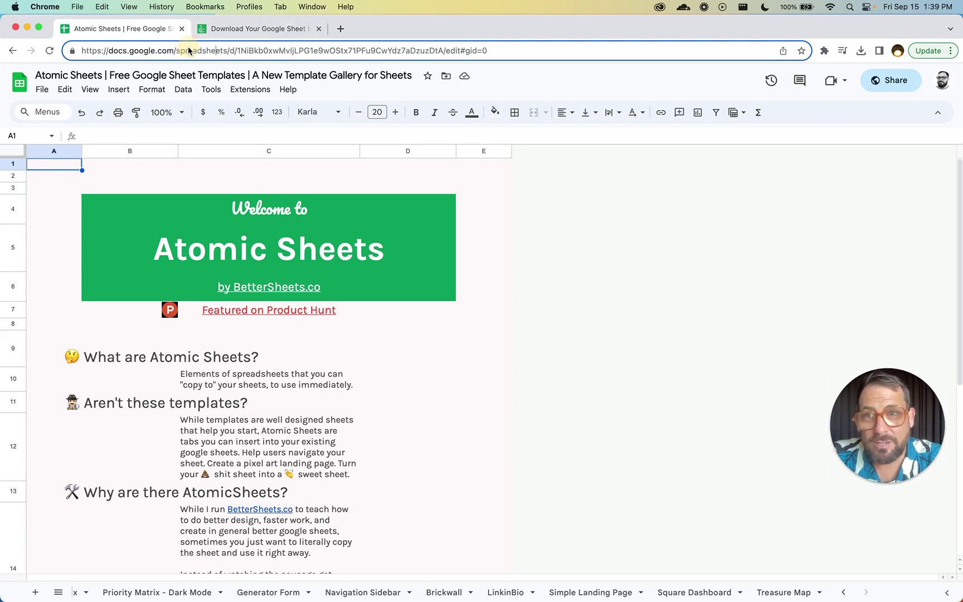
left_click_drag(497, 52, 72, 51)
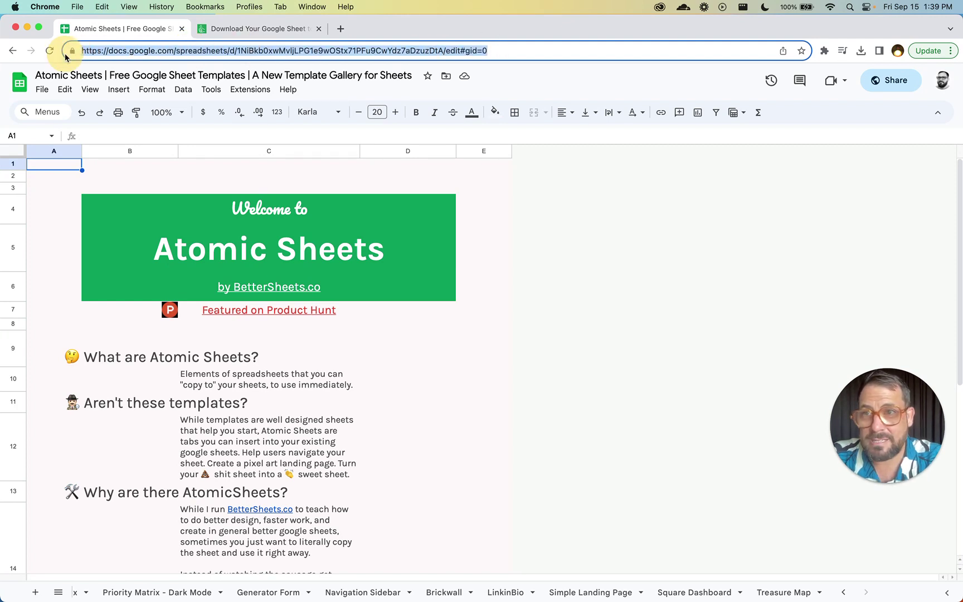
left_click(284, 30)
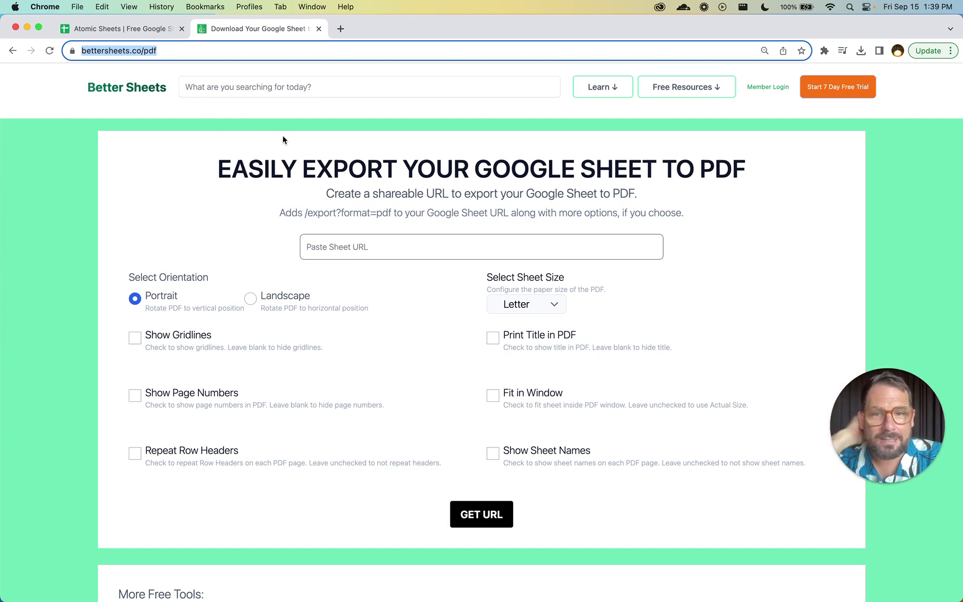
left_click(329, 247)
key("super+v")
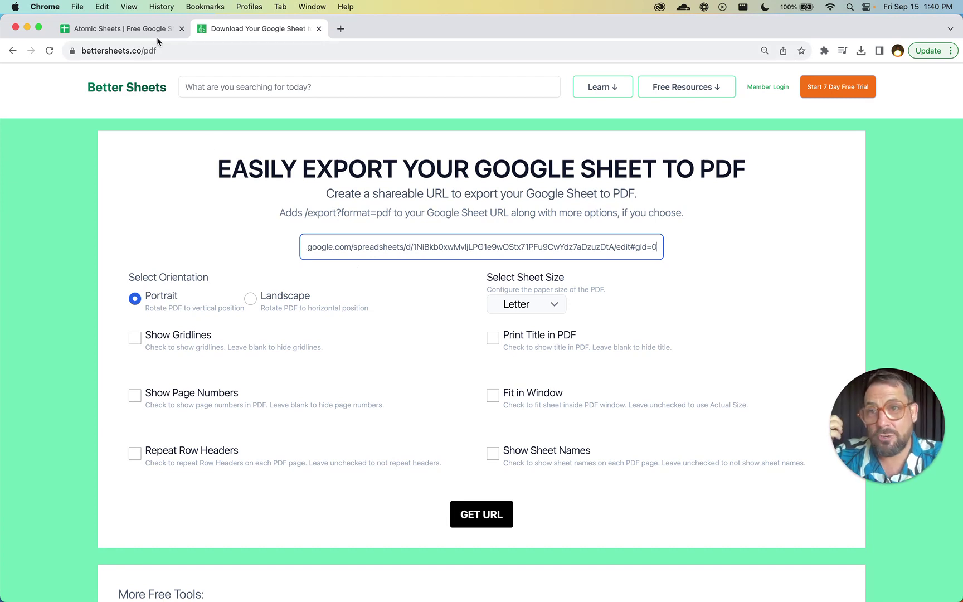
left_click(133, 28)
left_click(41, 89)
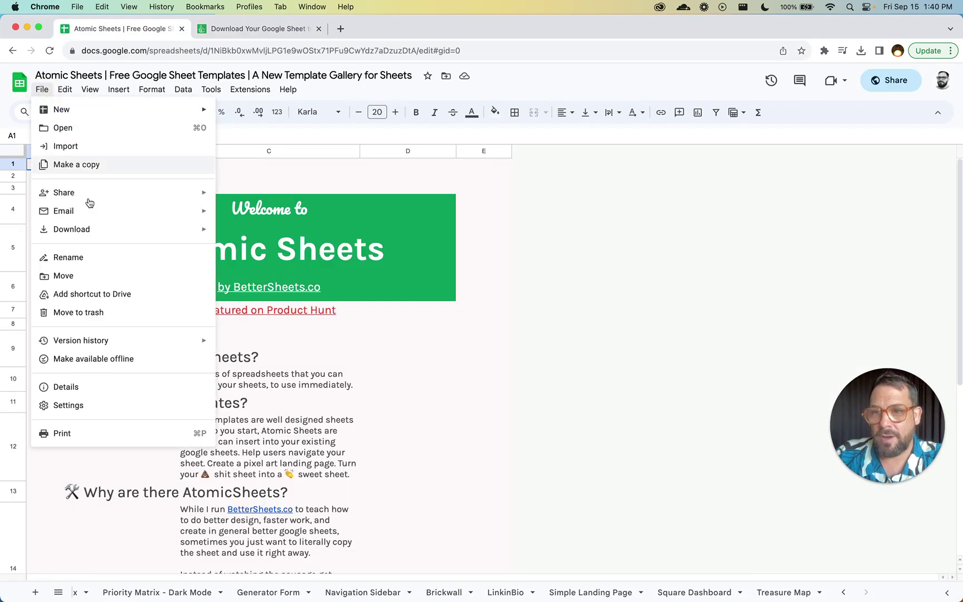
mouse_move(71, 229)
left_click(258, 271)
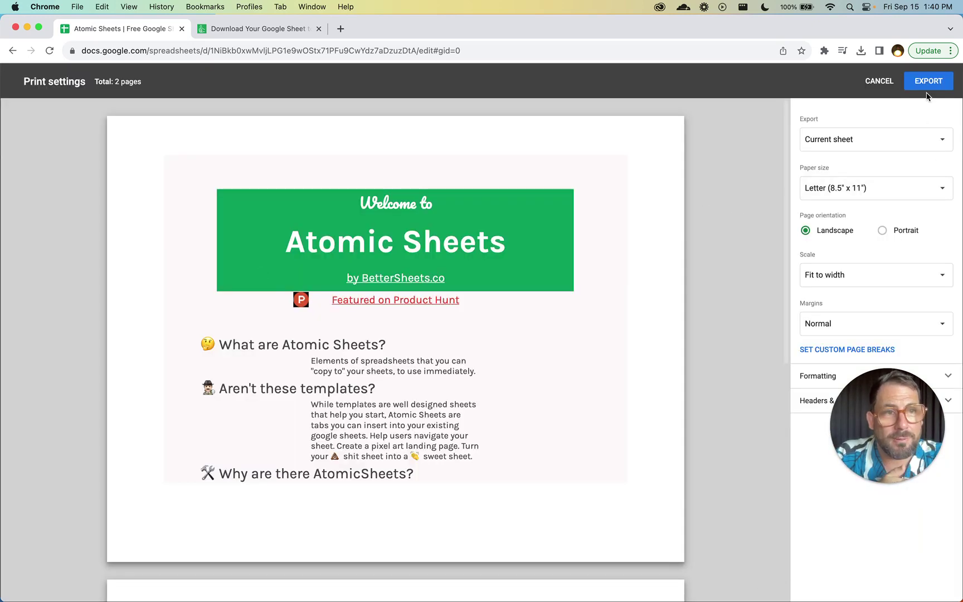
left_click(879, 81)
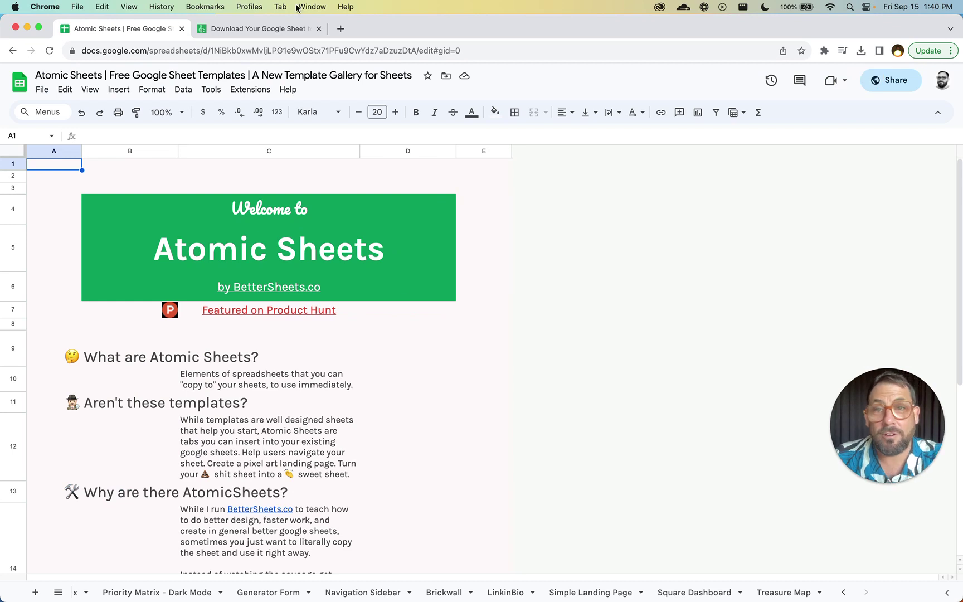
left_click(248, 28)
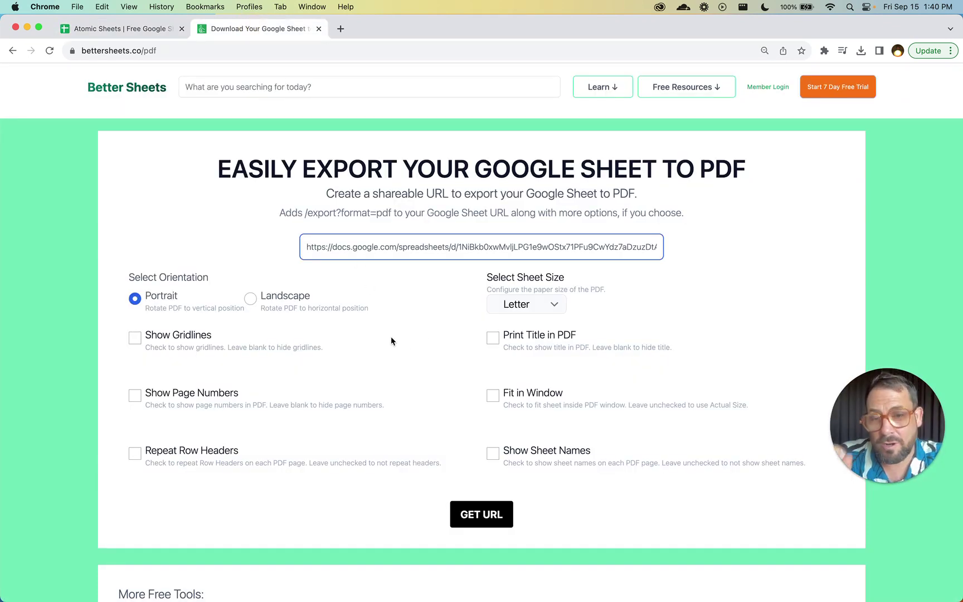
Set landscape orientation with gridlines off and paper size kept at Letter.
left_click(258, 300)
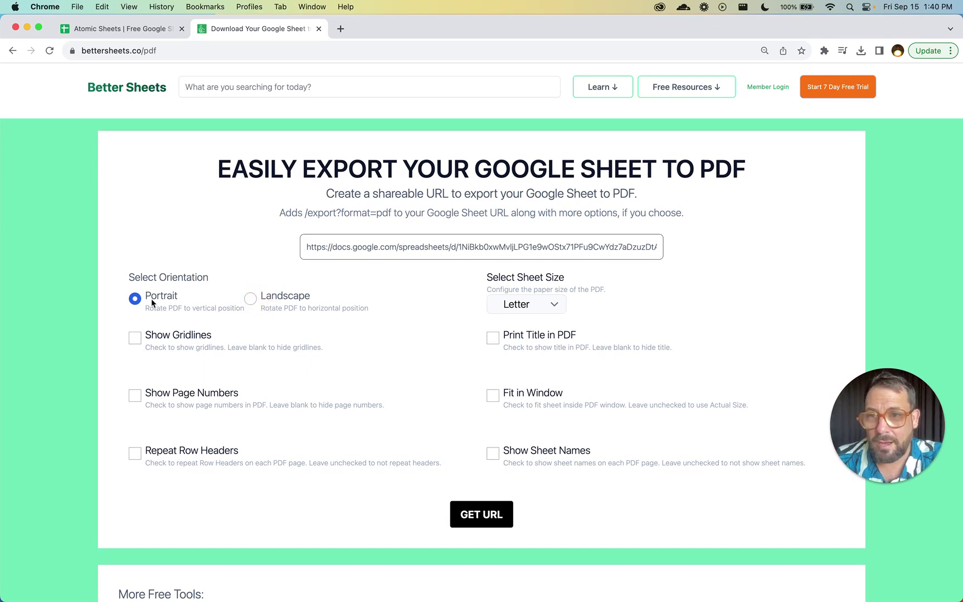
left_click(252, 298)
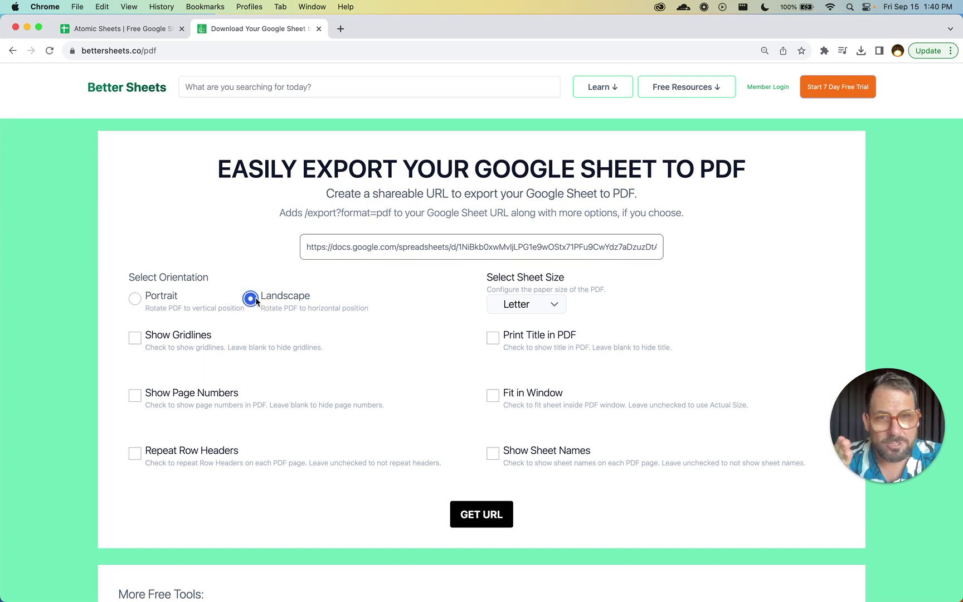
left_click(135, 338)
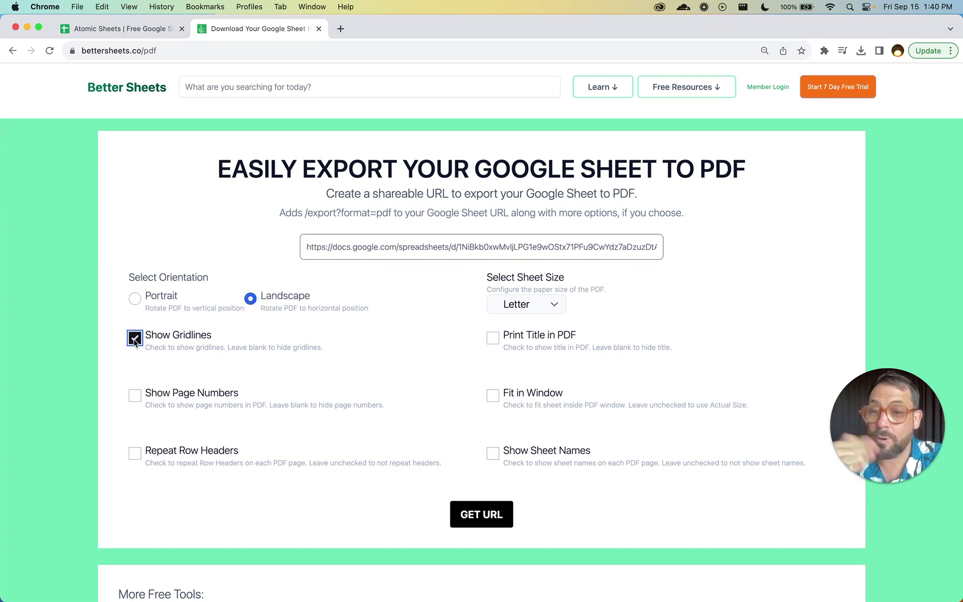
left_click(135, 339)
left_click(534, 305)
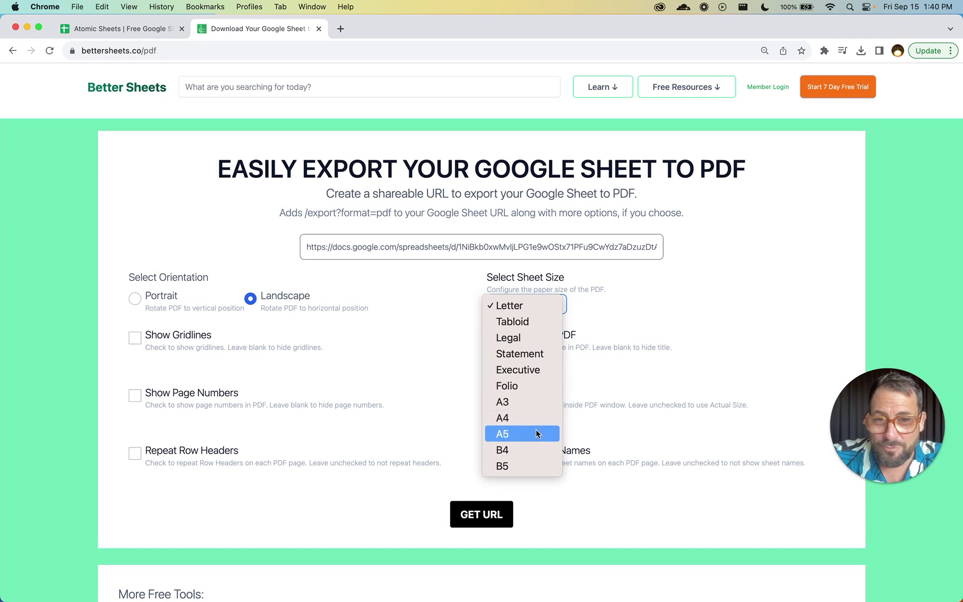
left_click(533, 306)
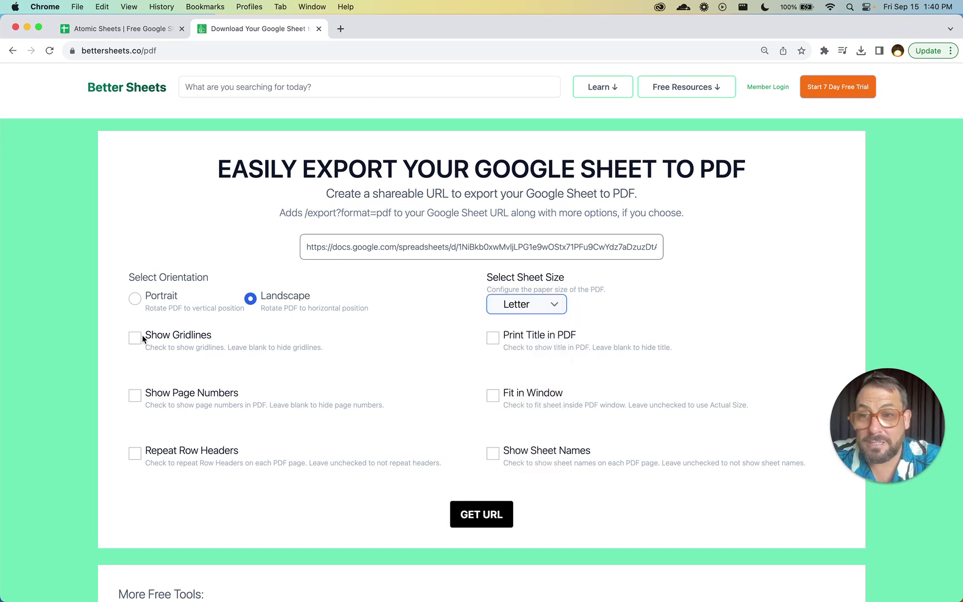
Toggle the title and fit-to-window options, then generate and copy the export link.
left_click(514, 339)
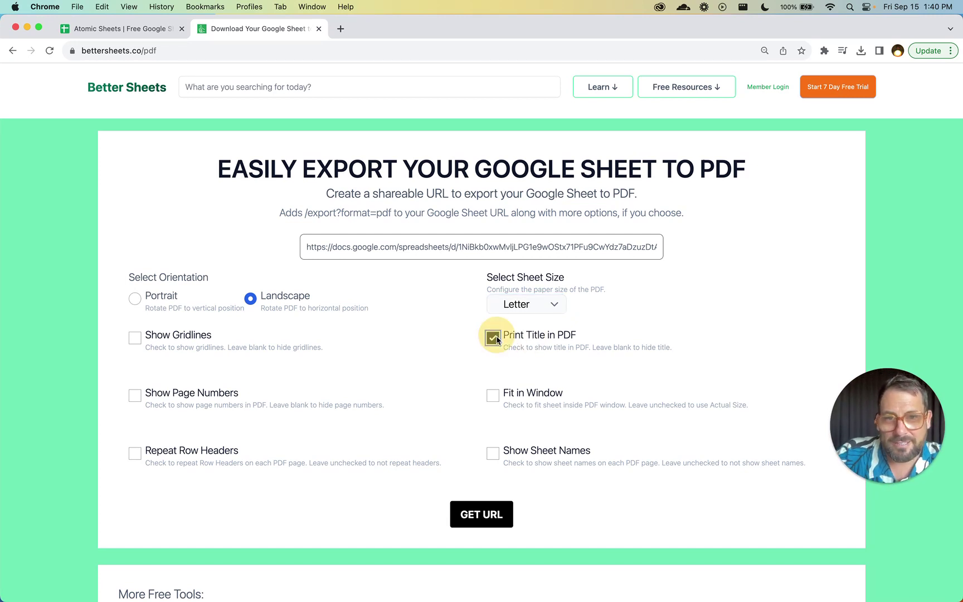
left_click(493, 396)
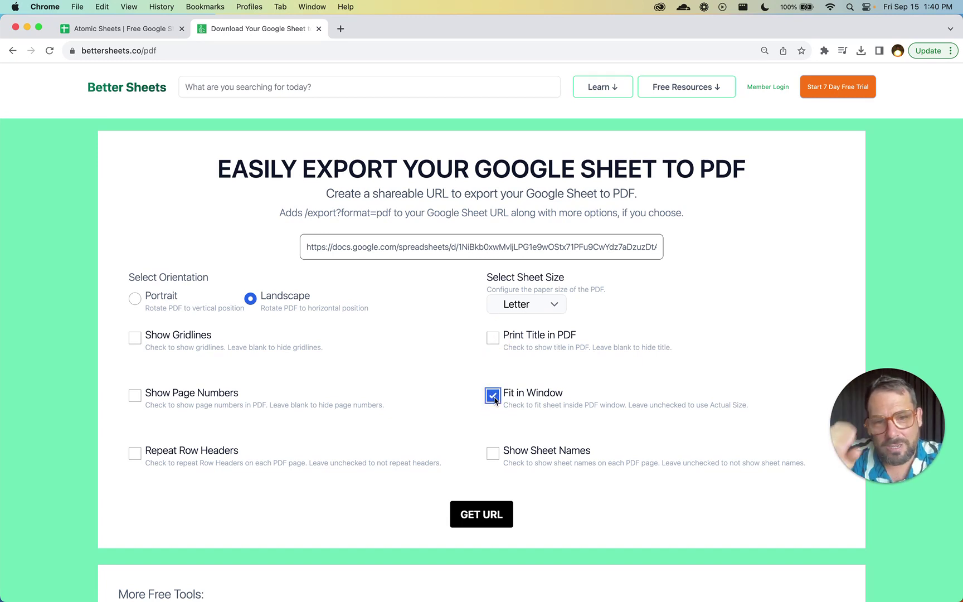
left_click(494, 397)
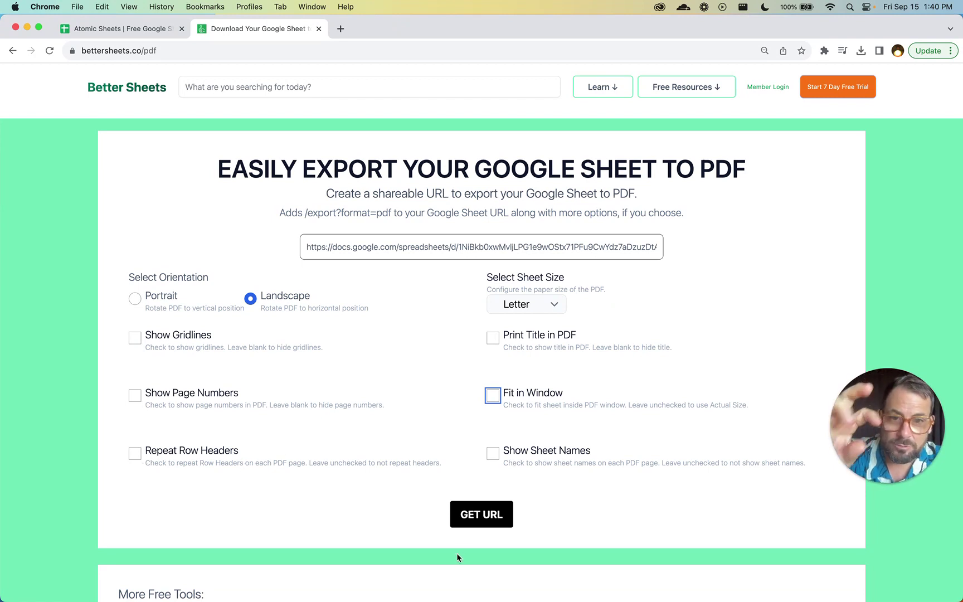
left_click(482, 516)
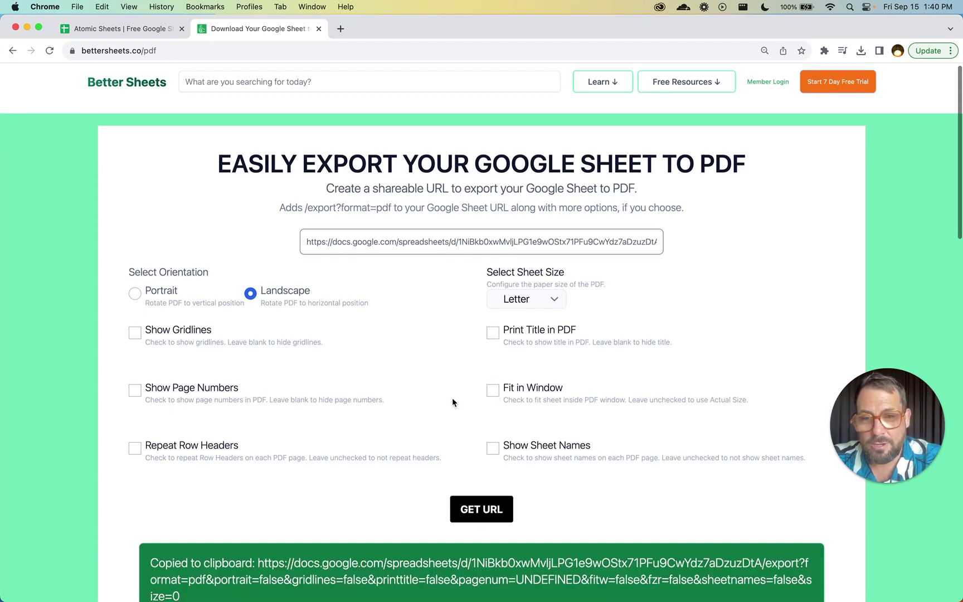
Download the landscape PDF from the copied link and open it in Preview.
scroll(452, 398, "down", 2)
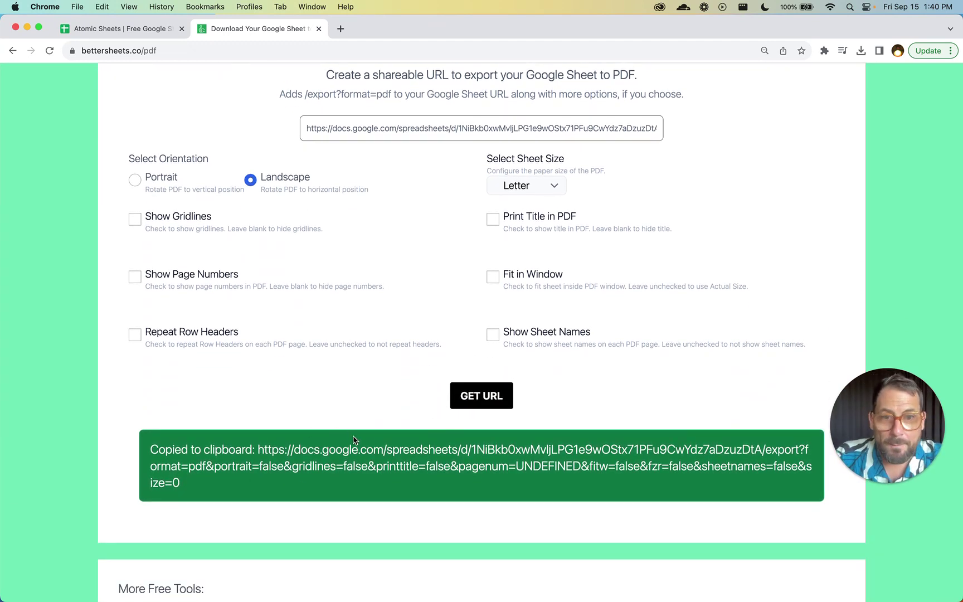
left_click(390, 454)
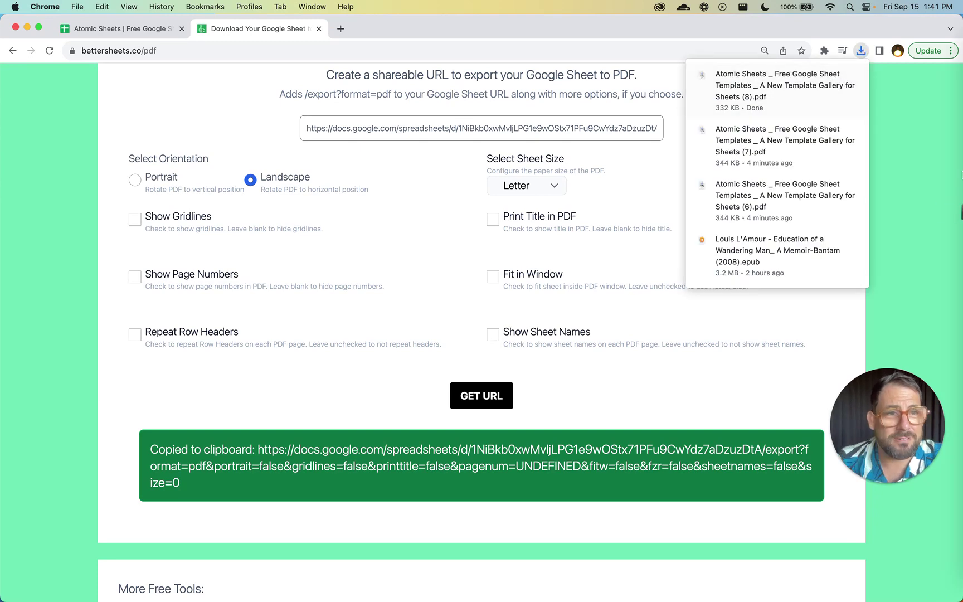
mouse_move(961, 211)
left_click(947, 215)
left_click(444, 88)
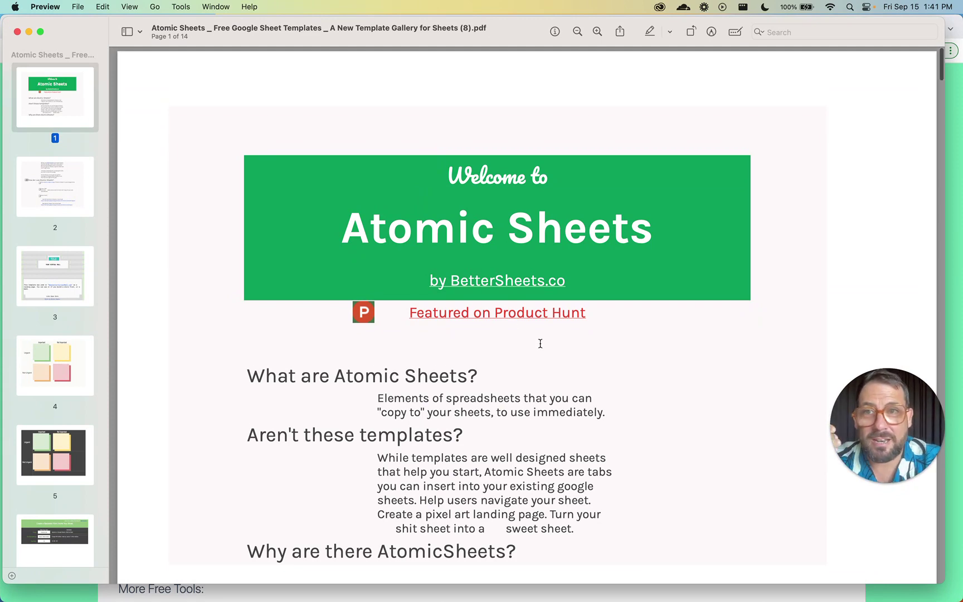
Scroll through the exported PDF's pages in Preview, then close it.
scroll(540, 343, "down", 2)
scroll(540, 344, "down", 3)
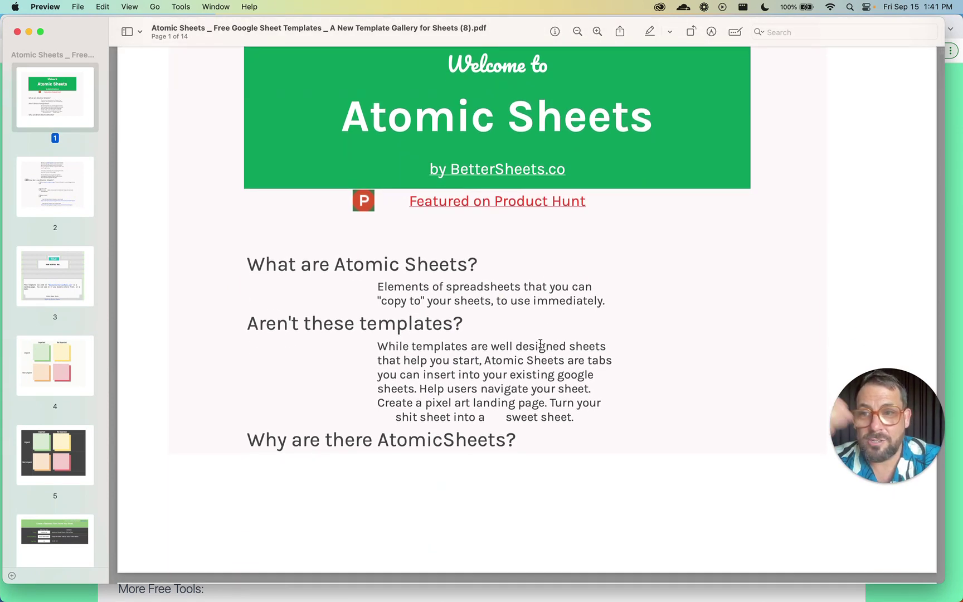
scroll(540, 343, "up", 5)
scroll(344, 138, "down", 10)
scroll(344, 138, "down", 5)
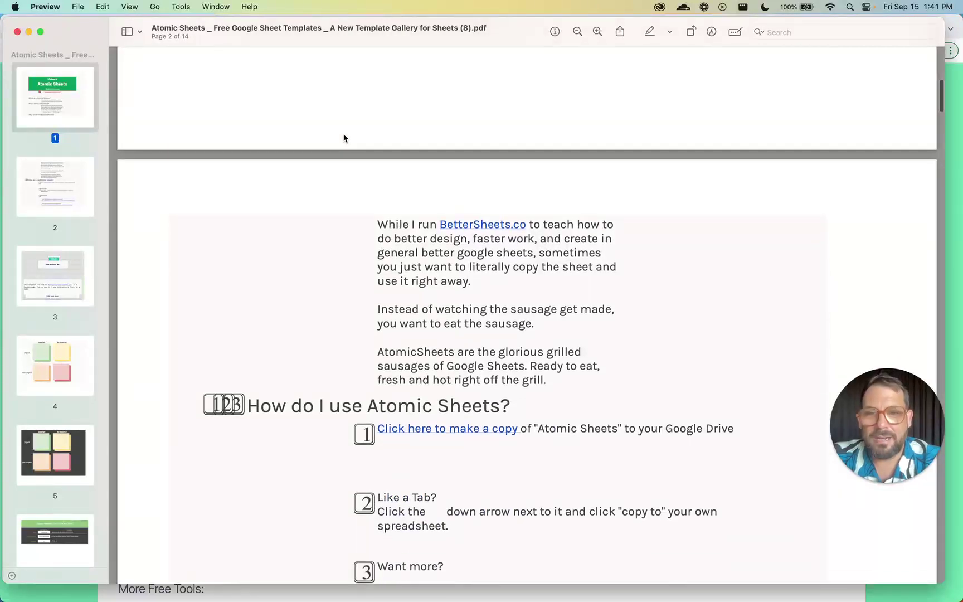
scroll(344, 138, "down", 8)
scroll(344, 167, "down", 15)
key("super+w")
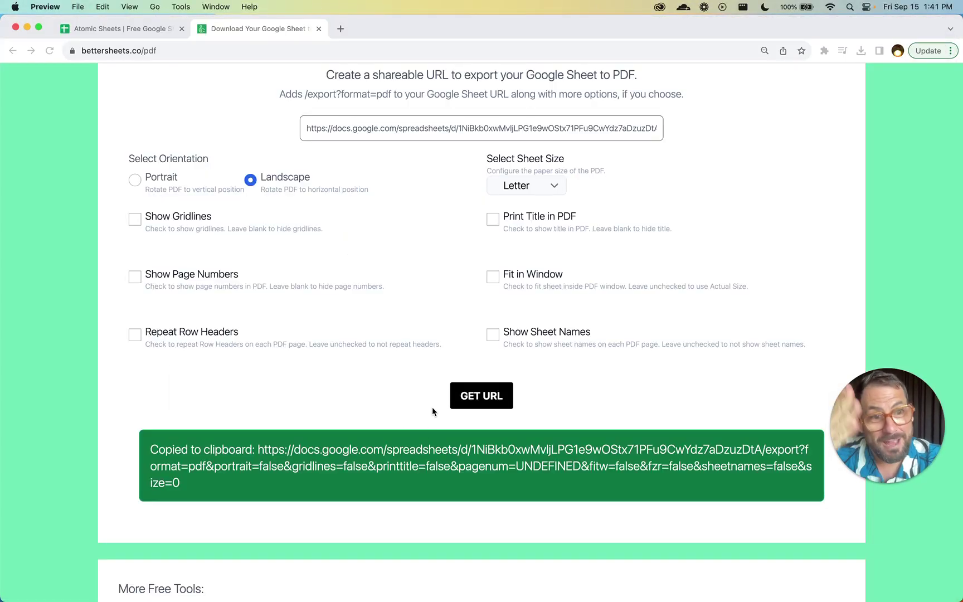
Turn on gridlines and the sheet title, and set the paper size to A4.
scroll(204, 267, "up", 2)
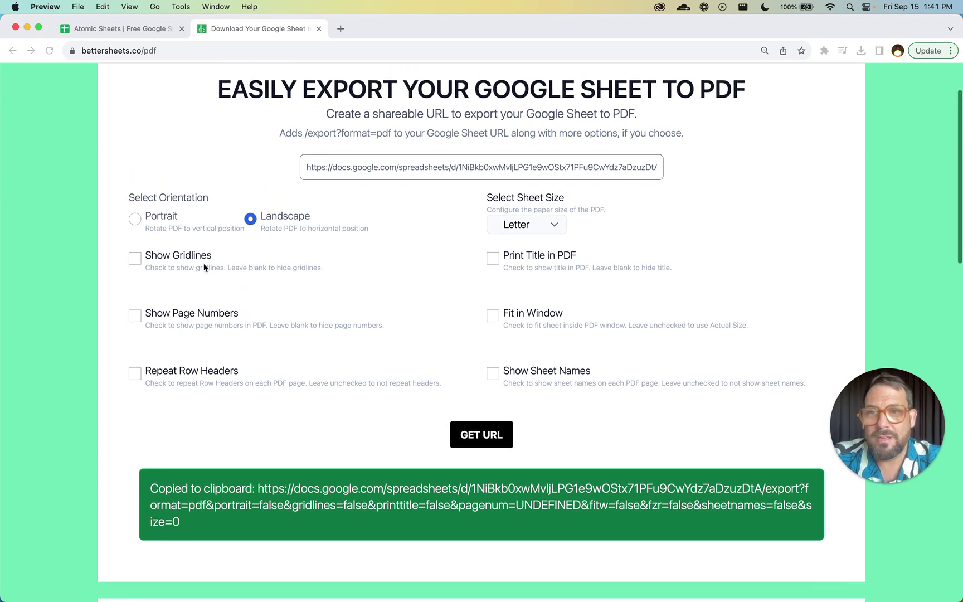
left_click(135, 259)
left_click(135, 259)
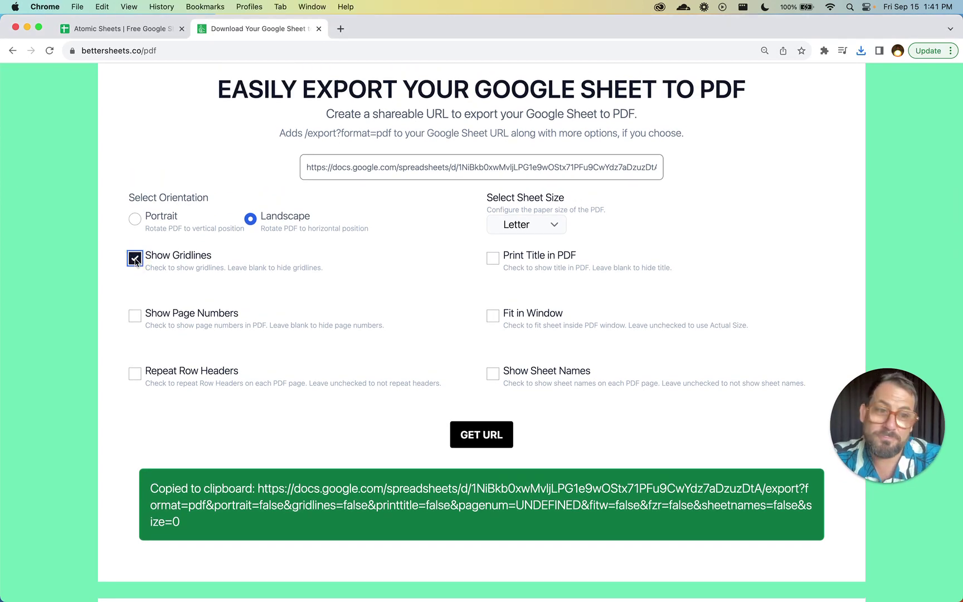
left_click(493, 259)
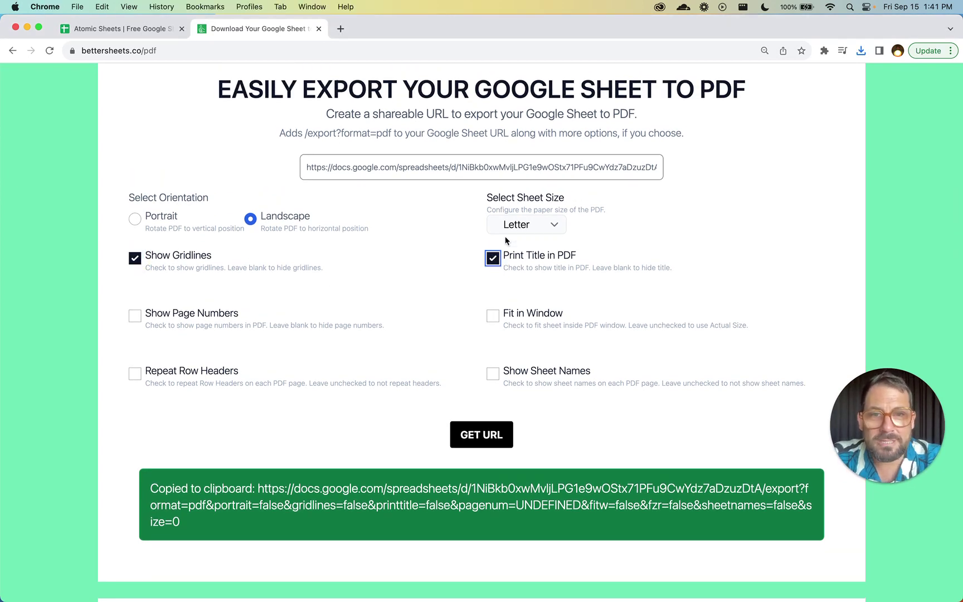
left_click(518, 224)
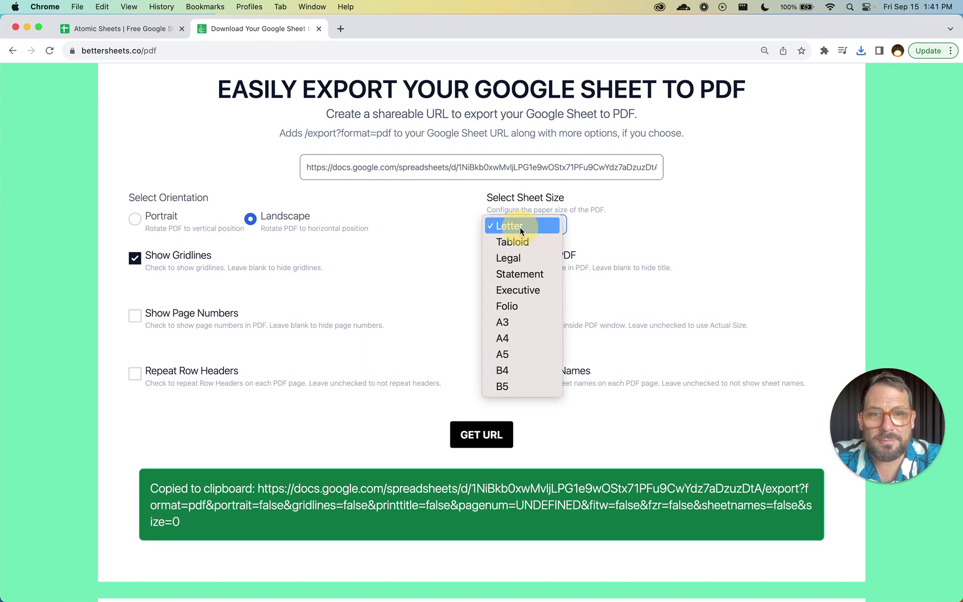
left_click(529, 339)
Enable page numbers, fit to window and sheet names, then regenerate the link.
left_click(134, 316)
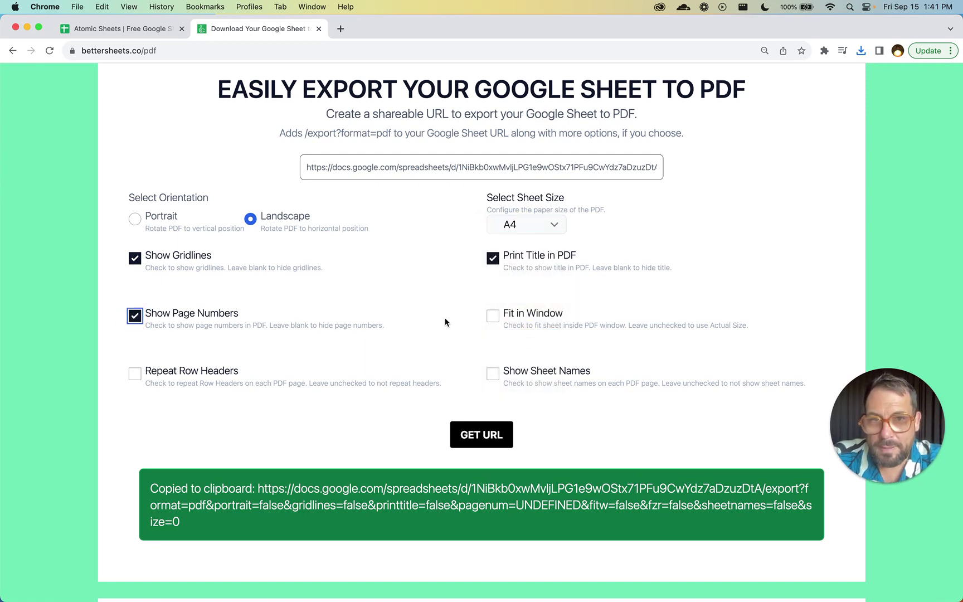
left_click(494, 316)
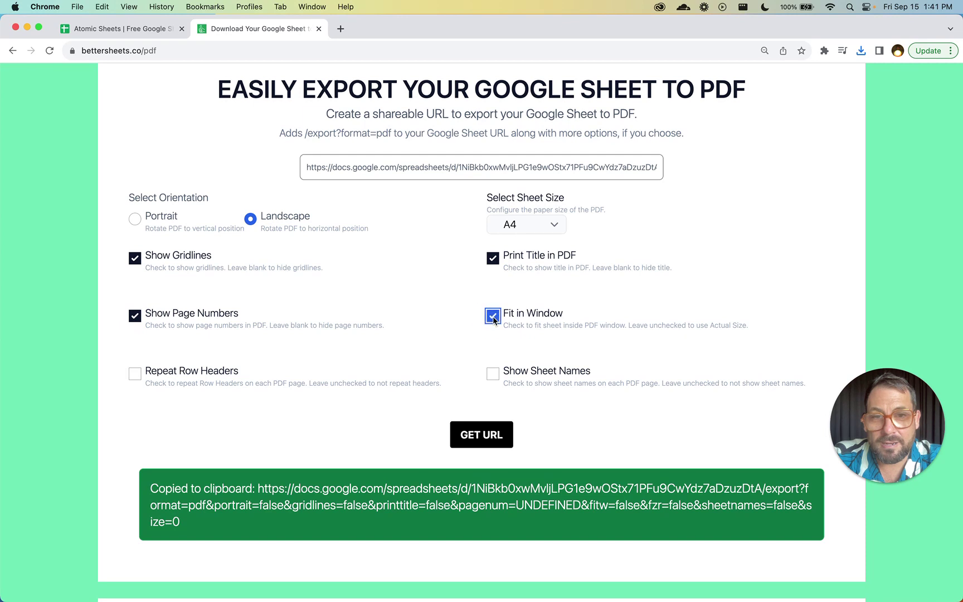
left_click(494, 374)
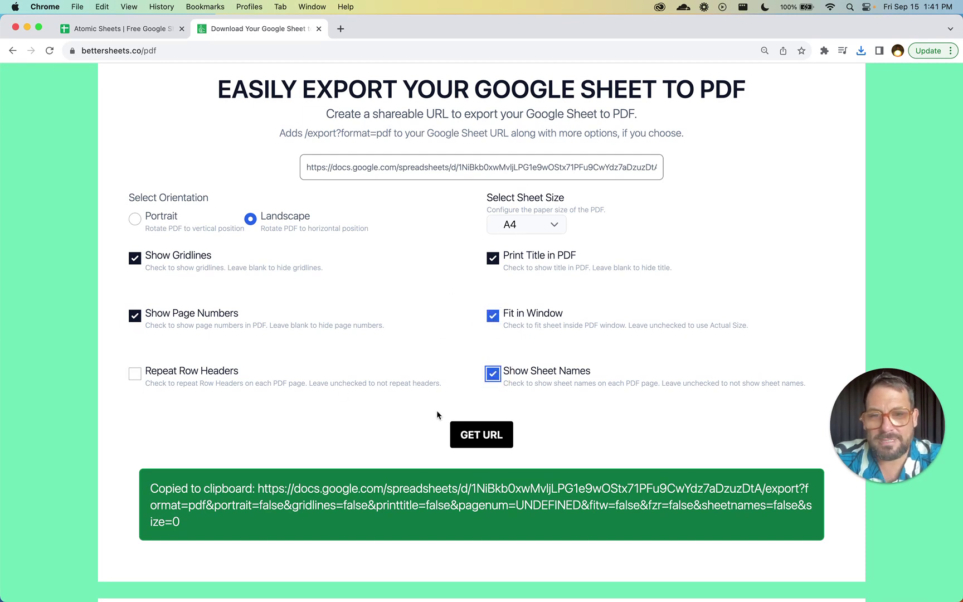
left_click(491, 434)
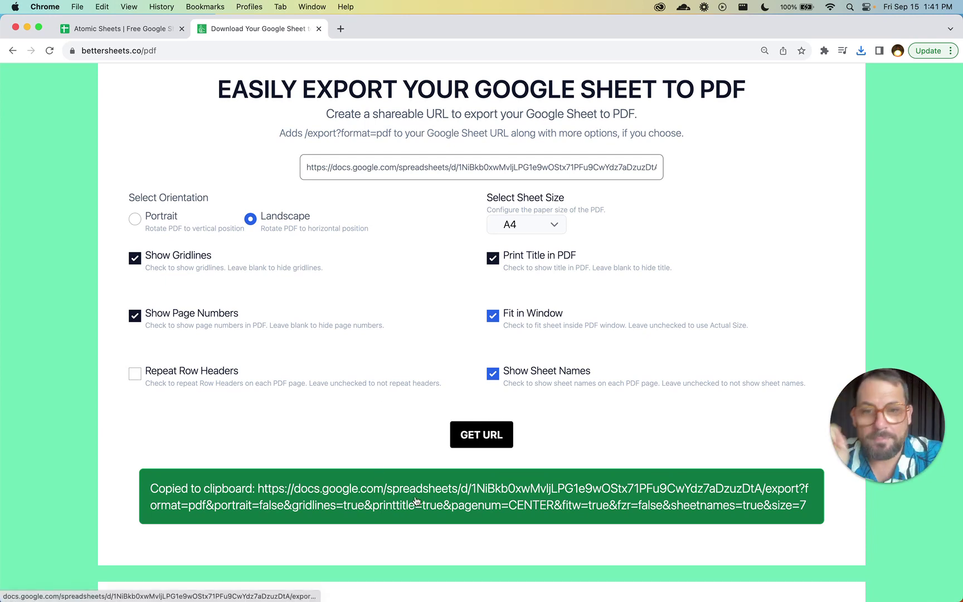
Download the PDF from the new A4 link and show the Downloads stack.
left_click(436, 505)
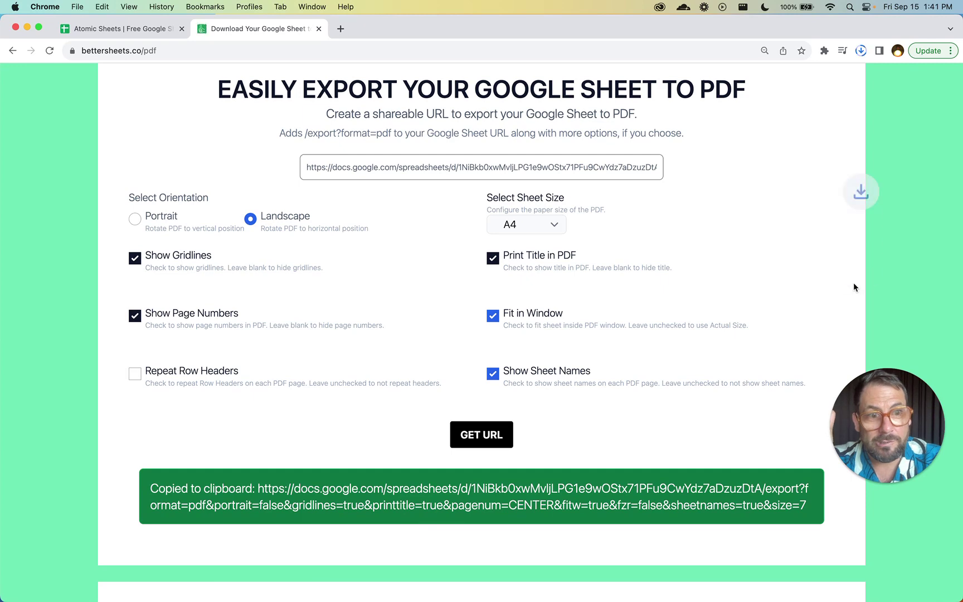
left_click(941, 215)
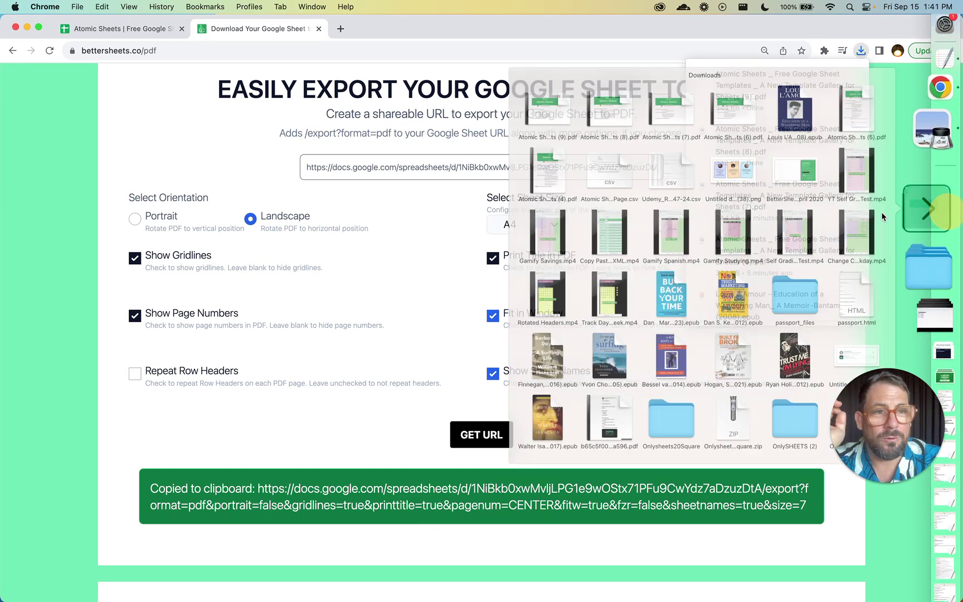
Open the new Atomic Sheets PDF and select the page-2 header title and sheet name Landing Page.
left_click(449, 92)
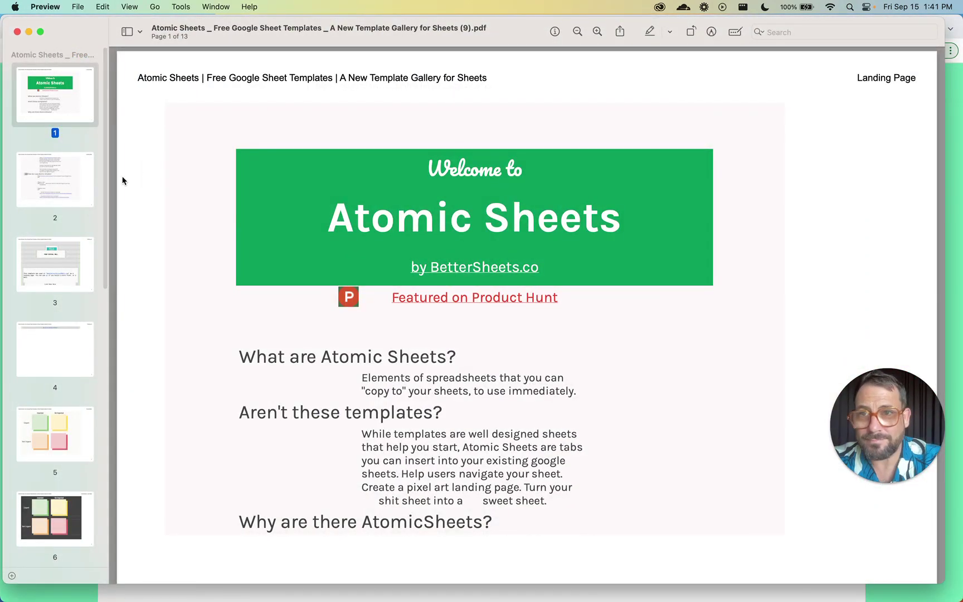
scroll(418, 223, "down", 3)
scroll(418, 262, "down", 3)
scroll(418, 269, "down", 4)
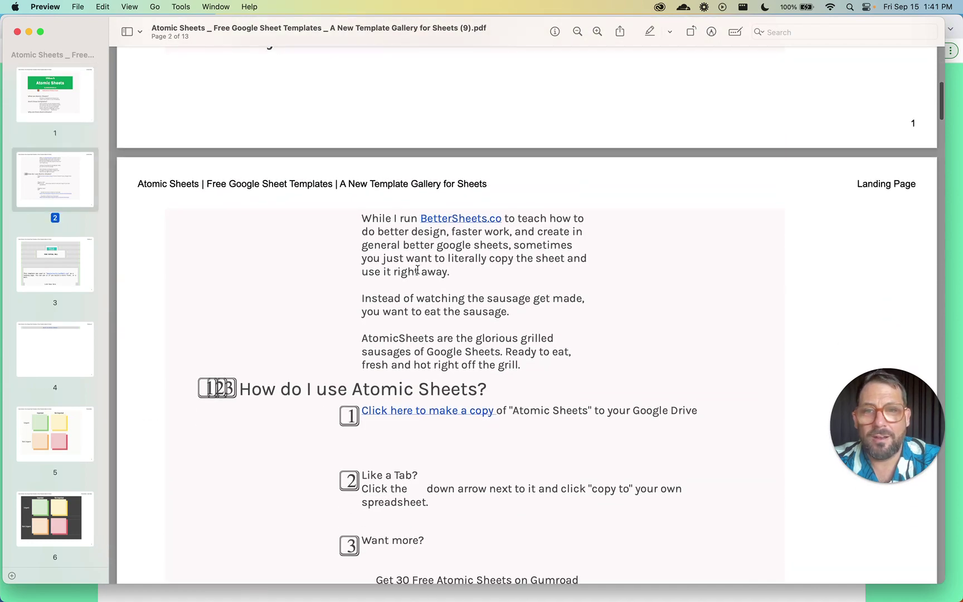
left_click_drag(508, 179, 162, 188)
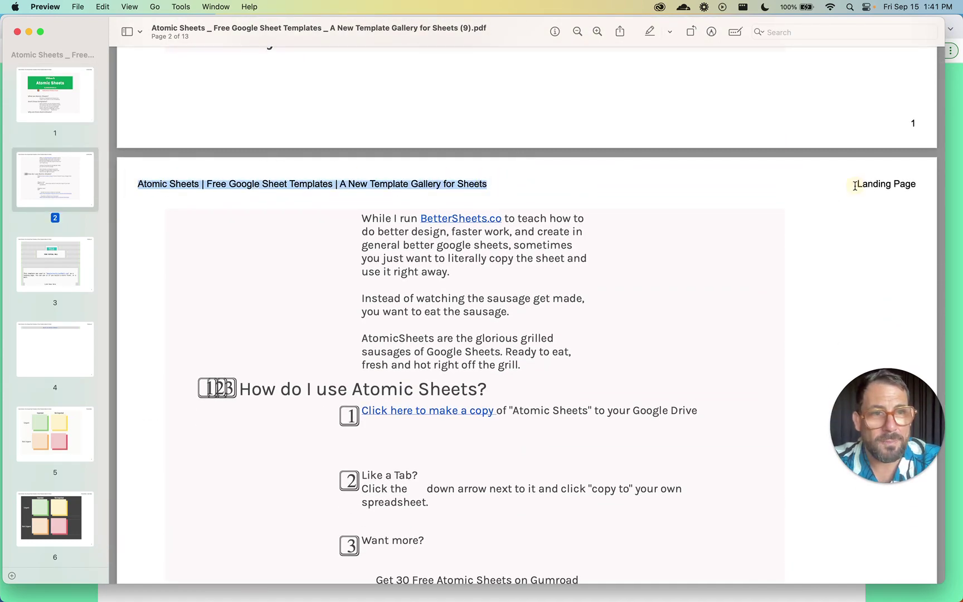
left_click_drag(856, 186, 927, 184)
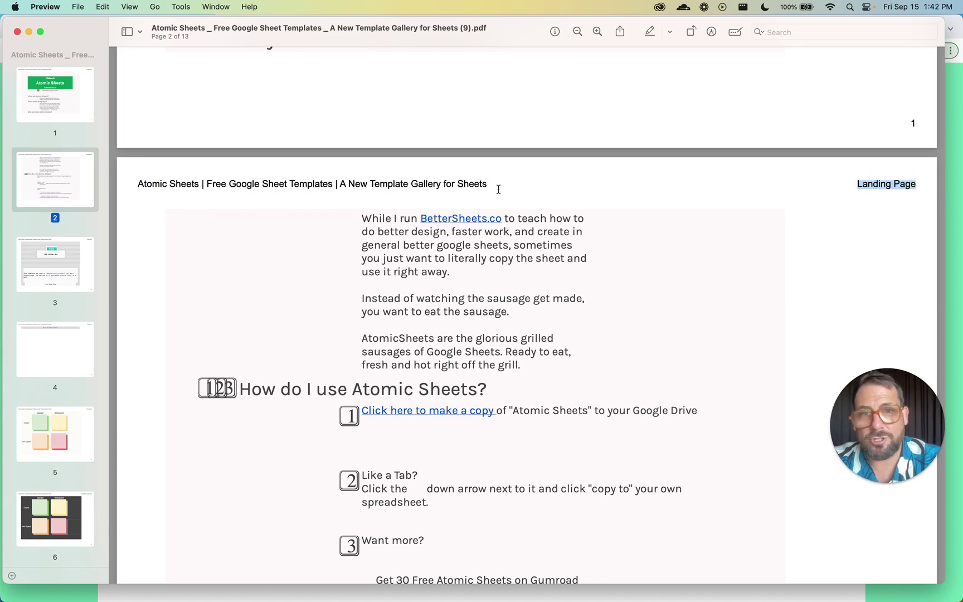
left_click_drag(495, 185, 134, 185)
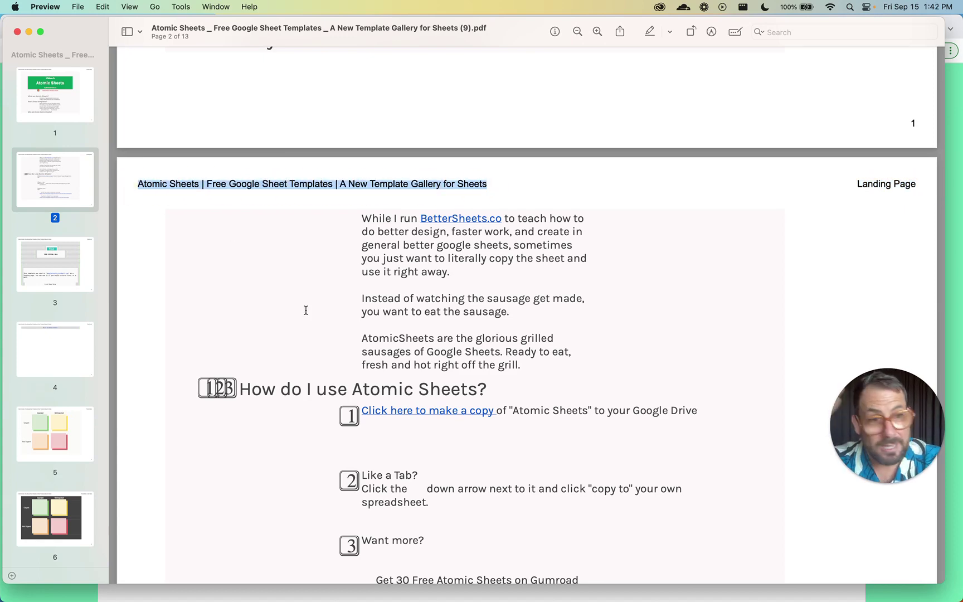
Scroll through to page 13 checking each page's headers, then close the PDF.
scroll(333, 359, "down", 1)
scroll(334, 359, "down", 6)
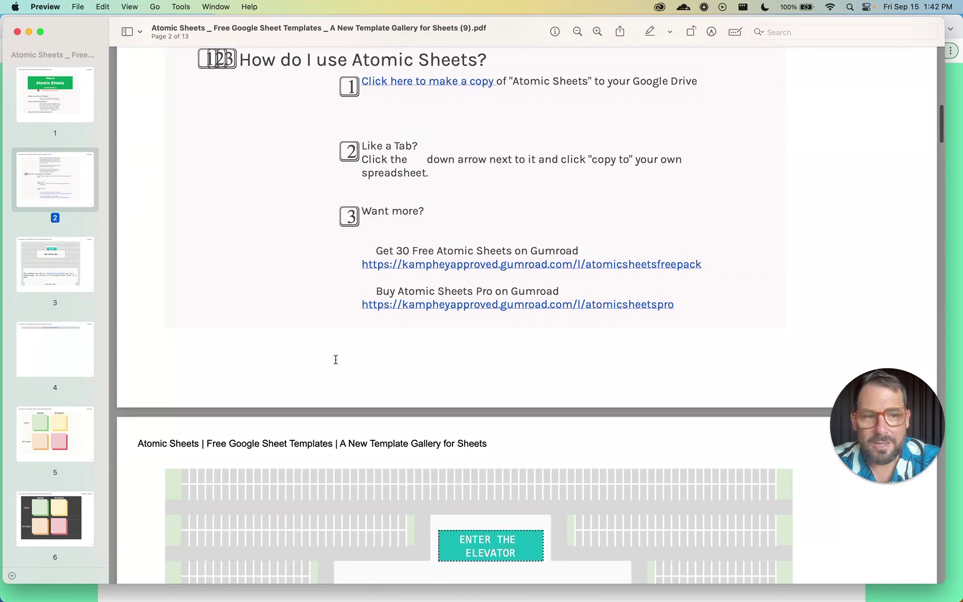
scroll(460, 294, "down", 2)
left_click(909, 295)
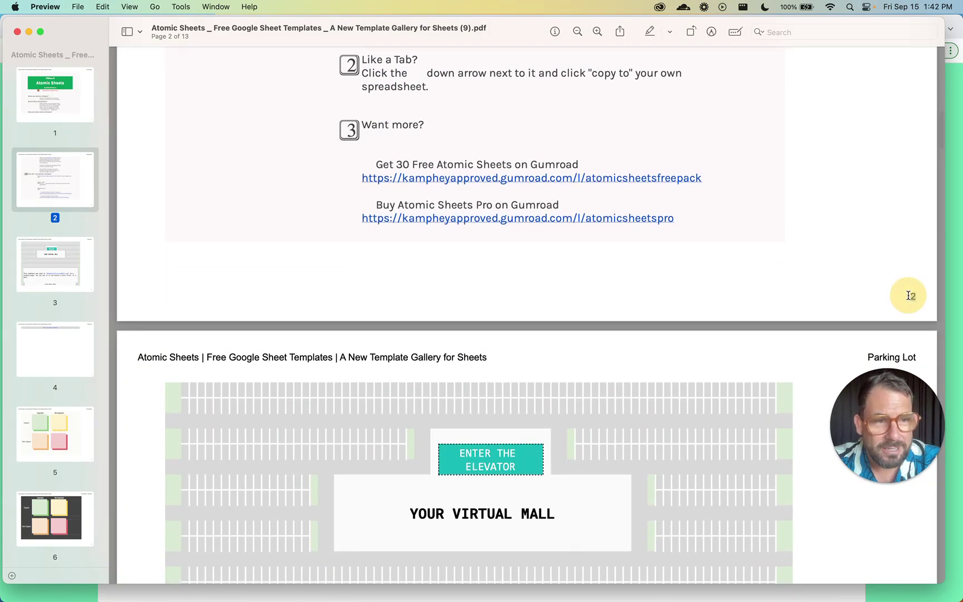
scroll(650, 314, "down", 7)
scroll(650, 313, "down", 4)
scroll(650, 314, "down", 4)
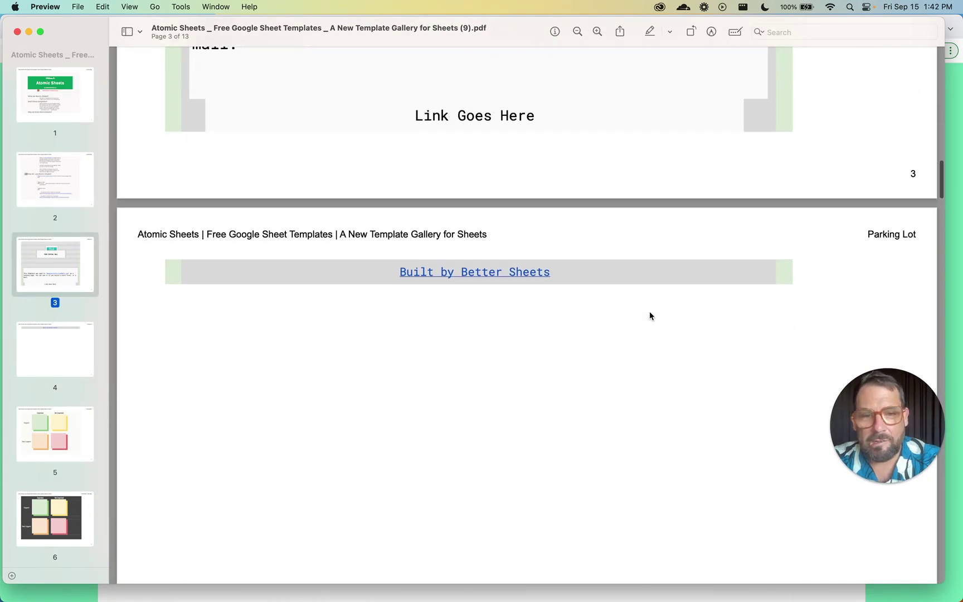
scroll(649, 316, "down", 10)
scroll(649, 316, "down", 10)
scroll(649, 316, "down", 10)
scroll(649, 316, "down", 10)
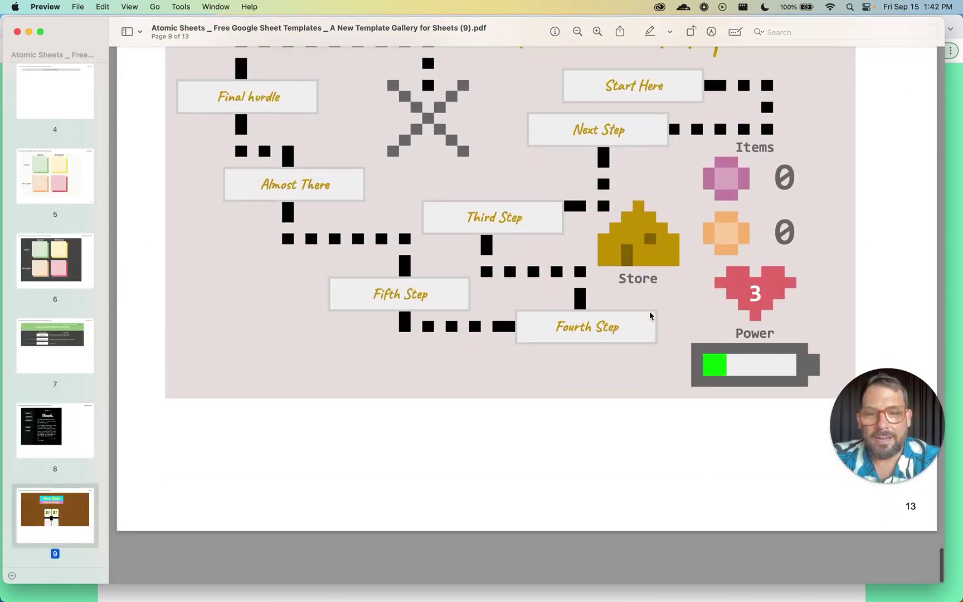
scroll(650, 315, "up", 2)
scroll(649, 316, "up", 3)
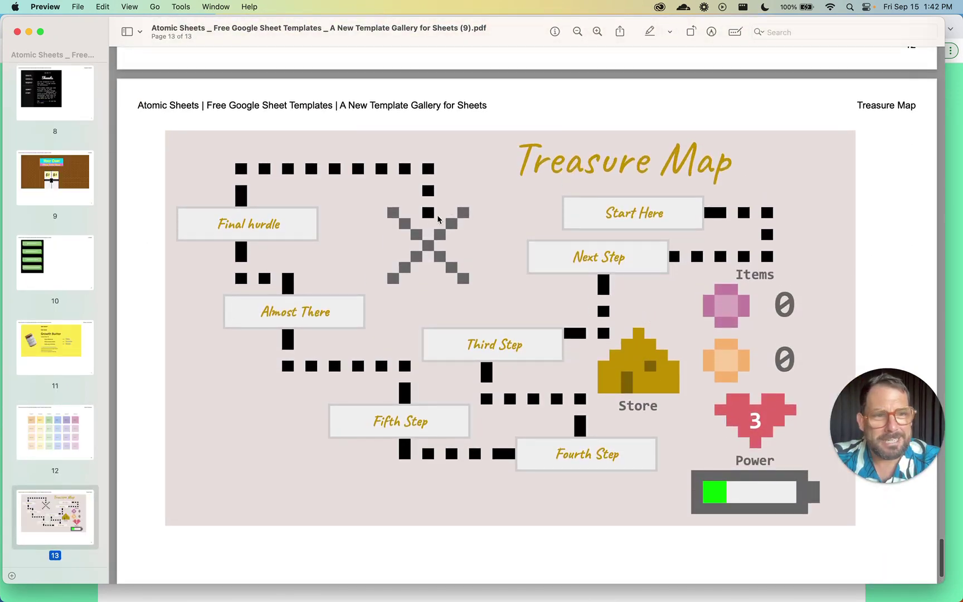
key("super+w")
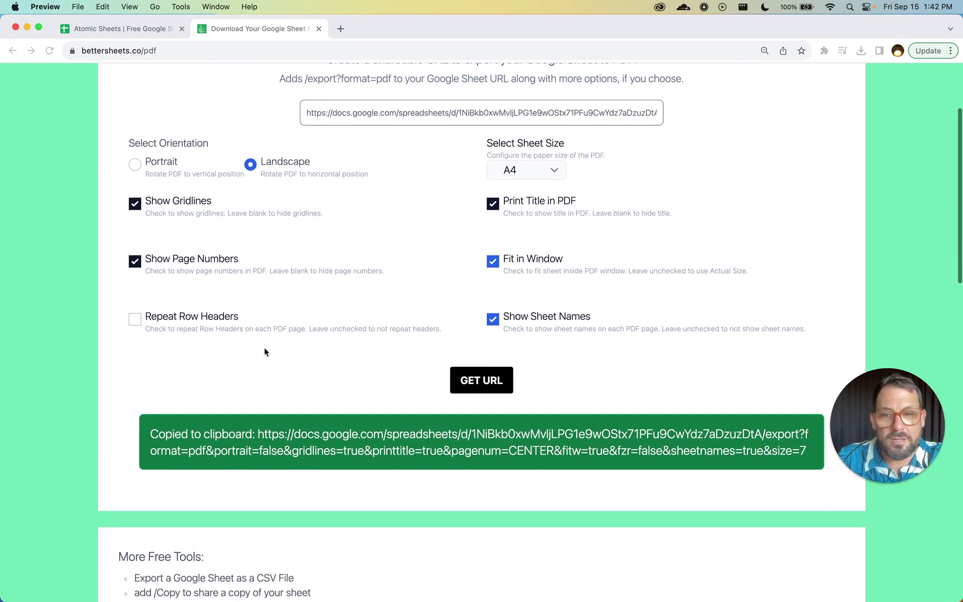
scroll(264, 350, "down", 10)
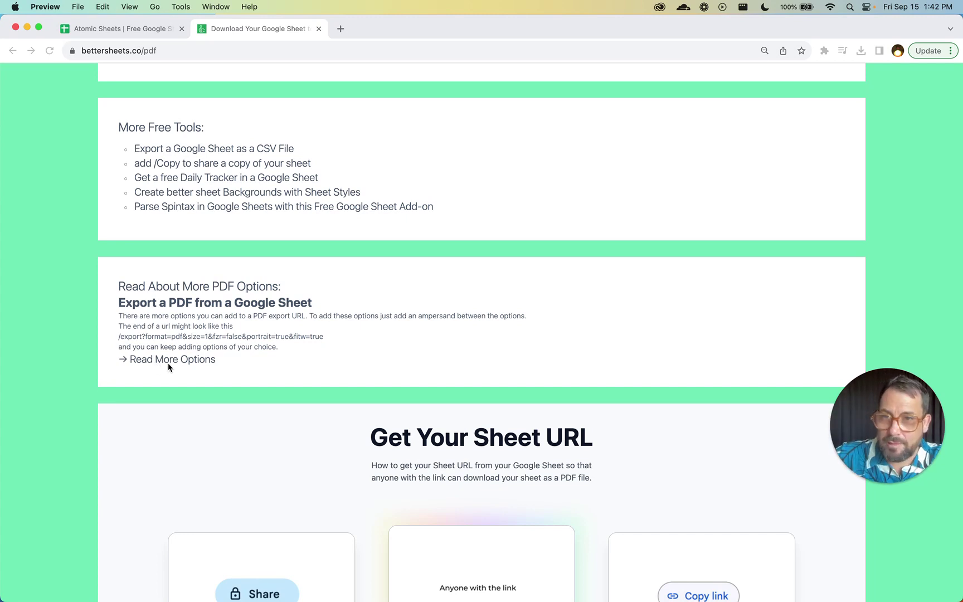
scroll(183, 361, "up", 2)
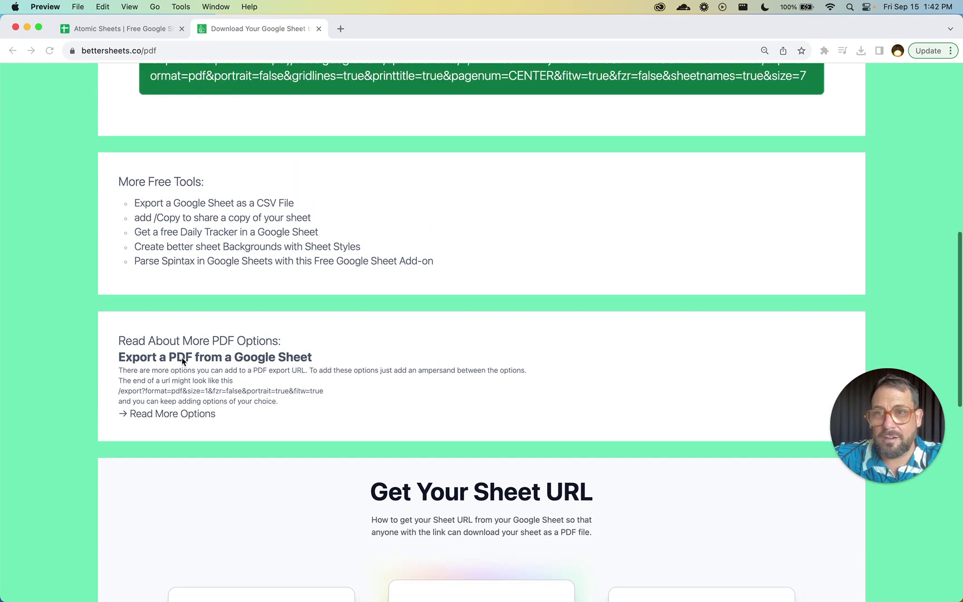
scroll(201, 329, "up", 1)
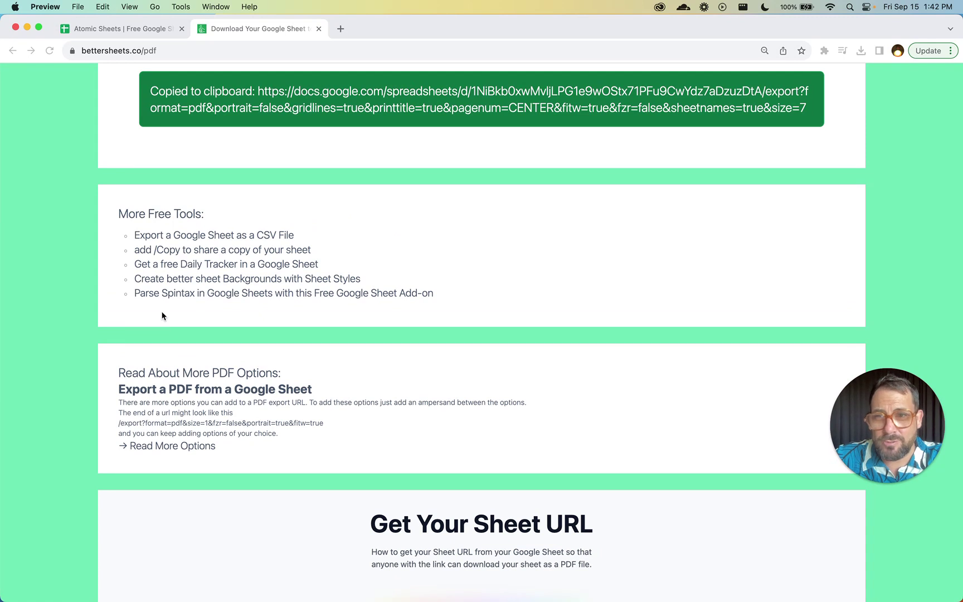
scroll(271, 302, "up", 1)
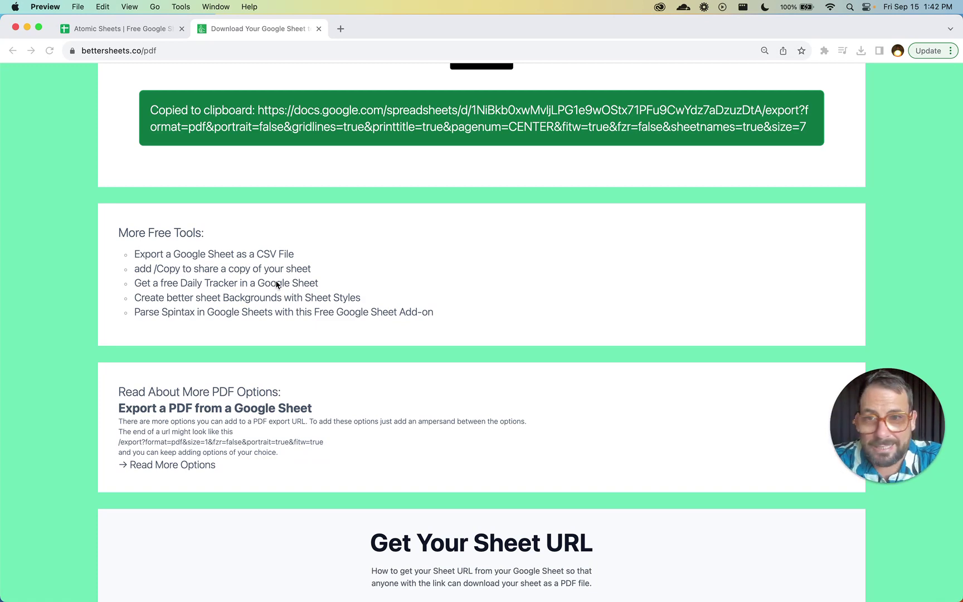
scroll(245, 302, "down", 1)
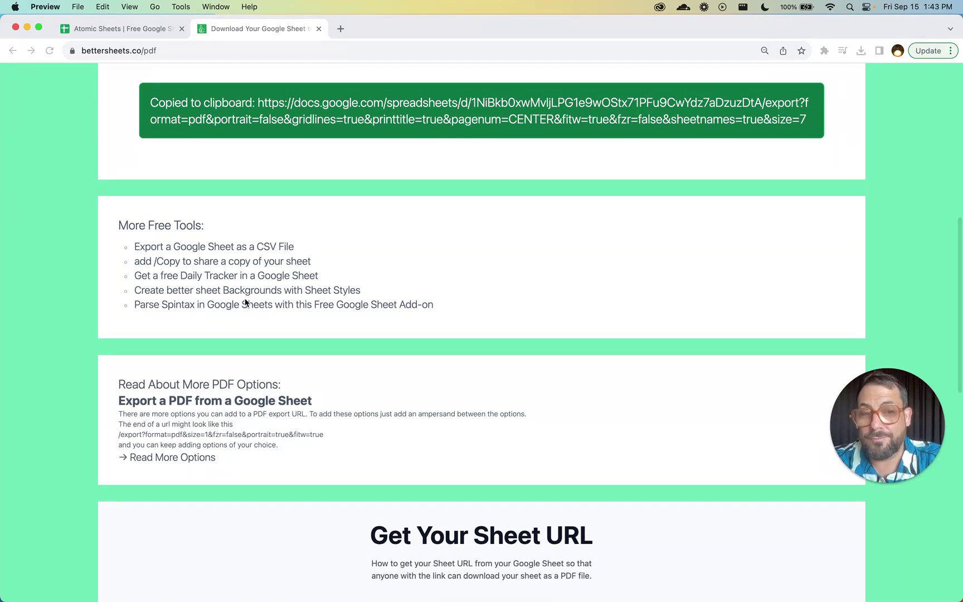
scroll(287, 302, "up", 10)
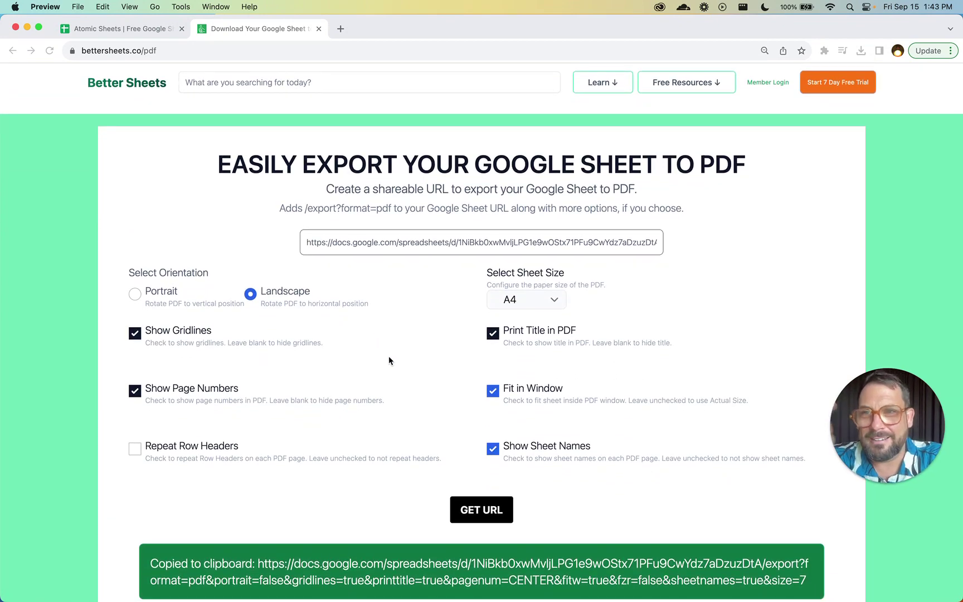
scroll(389, 356, "down", 1)
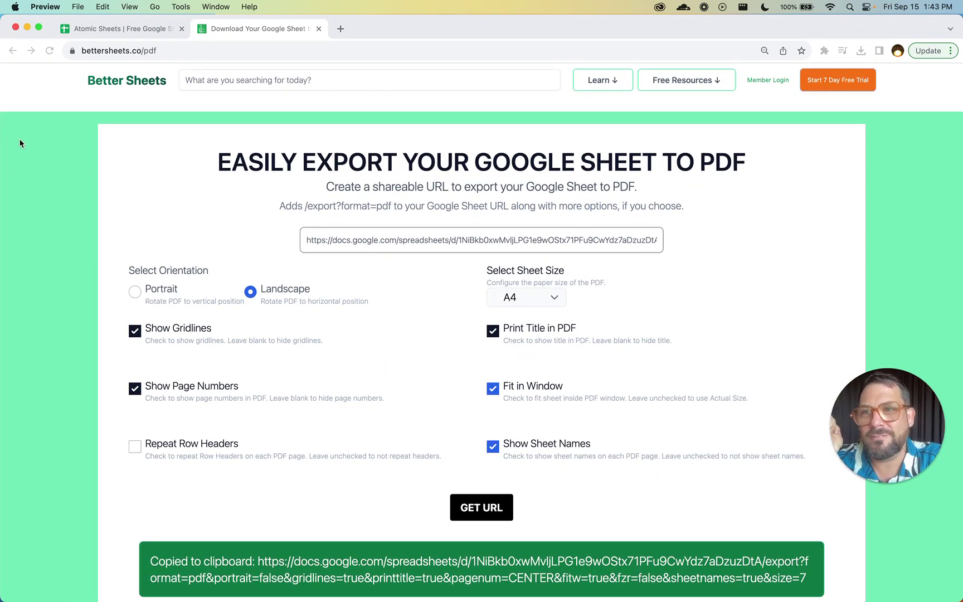